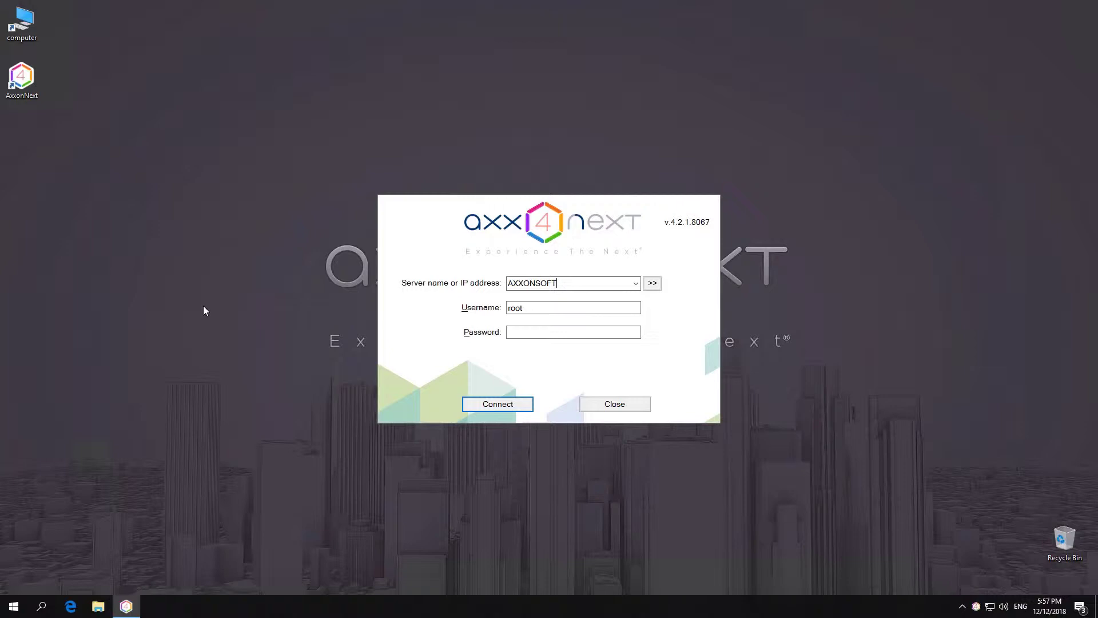
Log in as root to AXXONSOFT, DESKTOP-I1RQUP3 and a third server, all on port 49999
left_click(572, 283)
type(":49999")
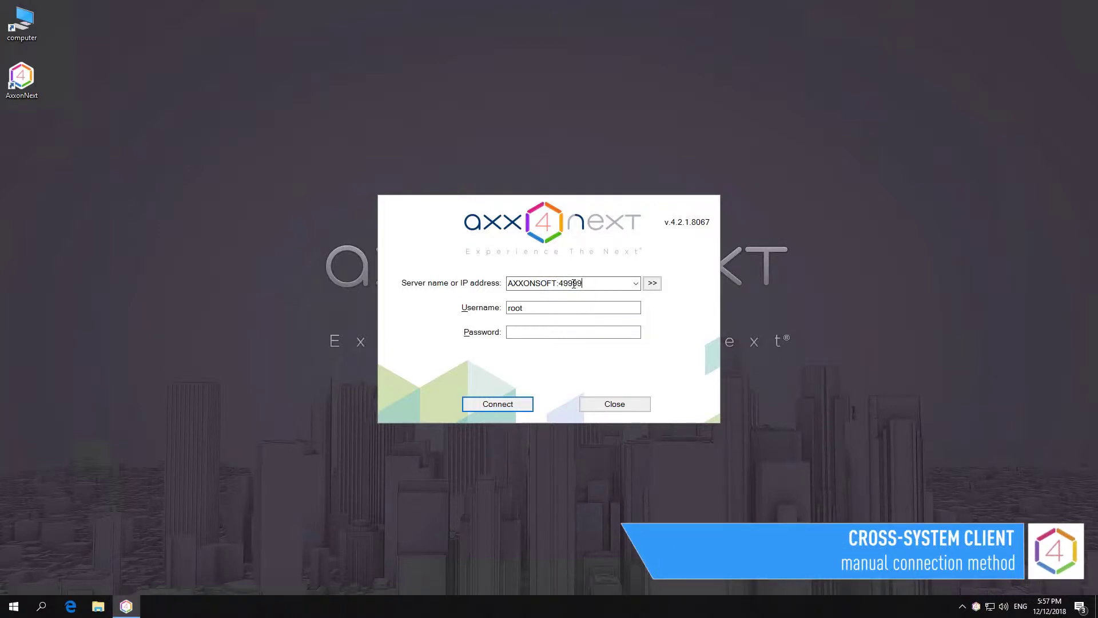
type(",DESK")
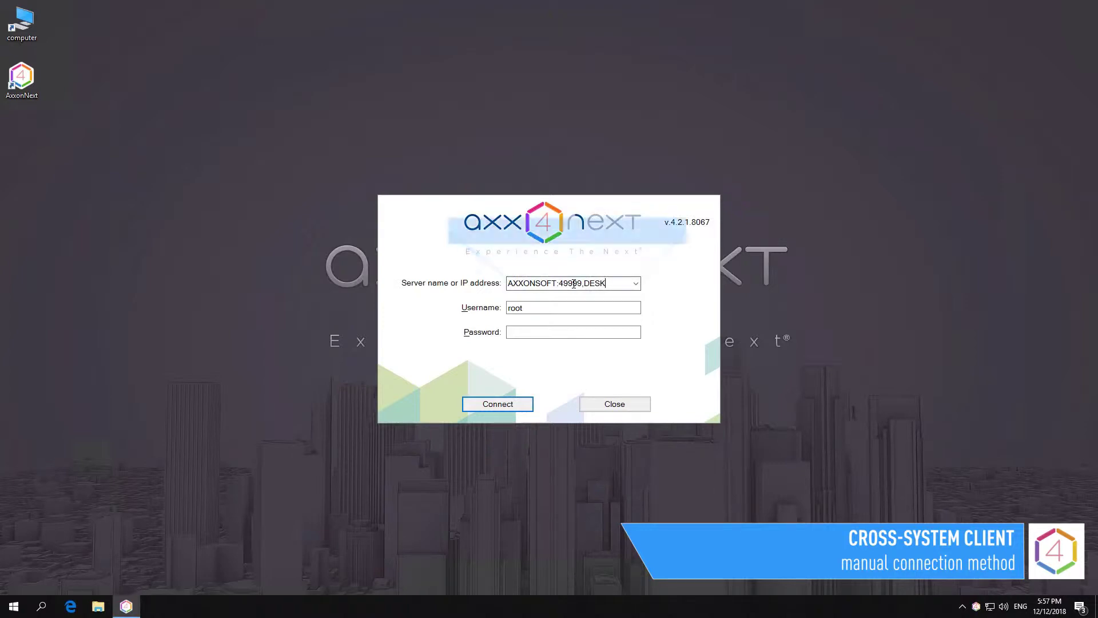
type("TOP-")
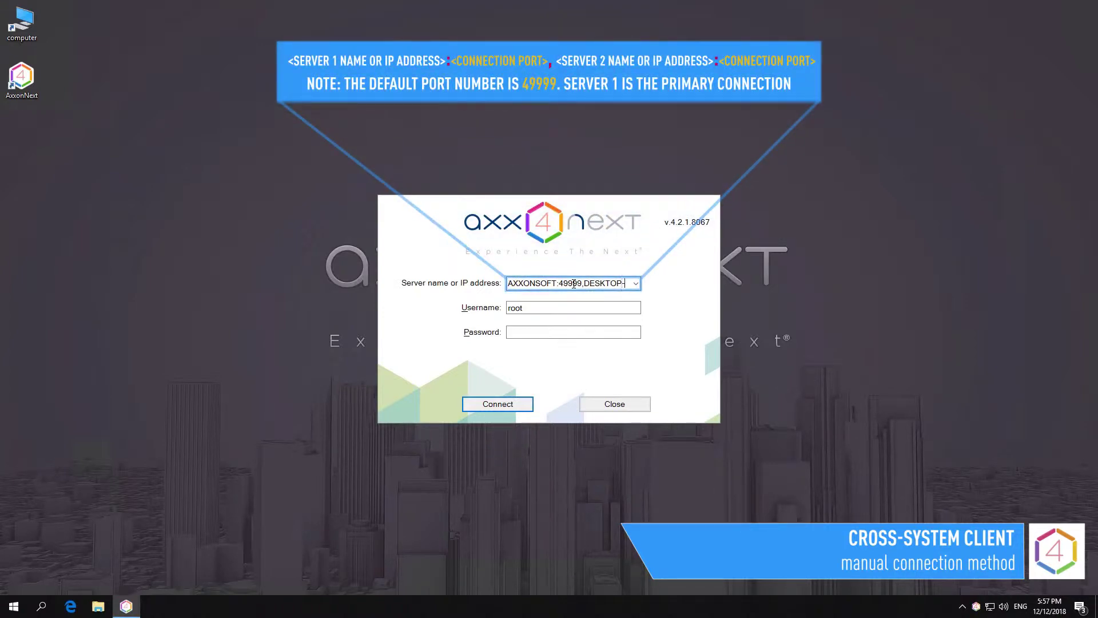
type("I1")
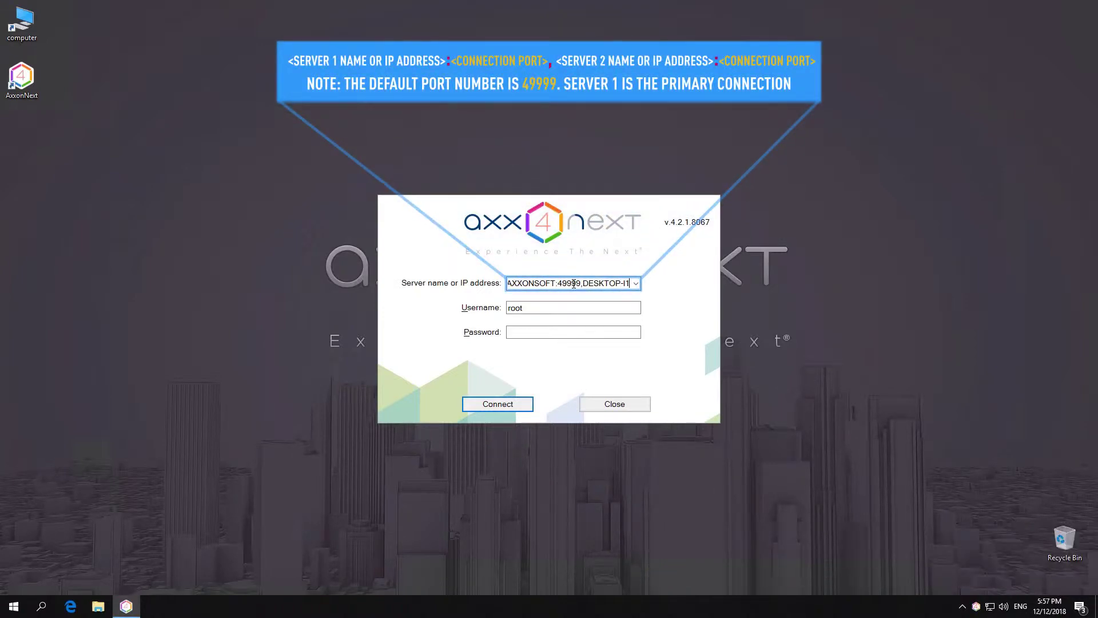
type("RQU")
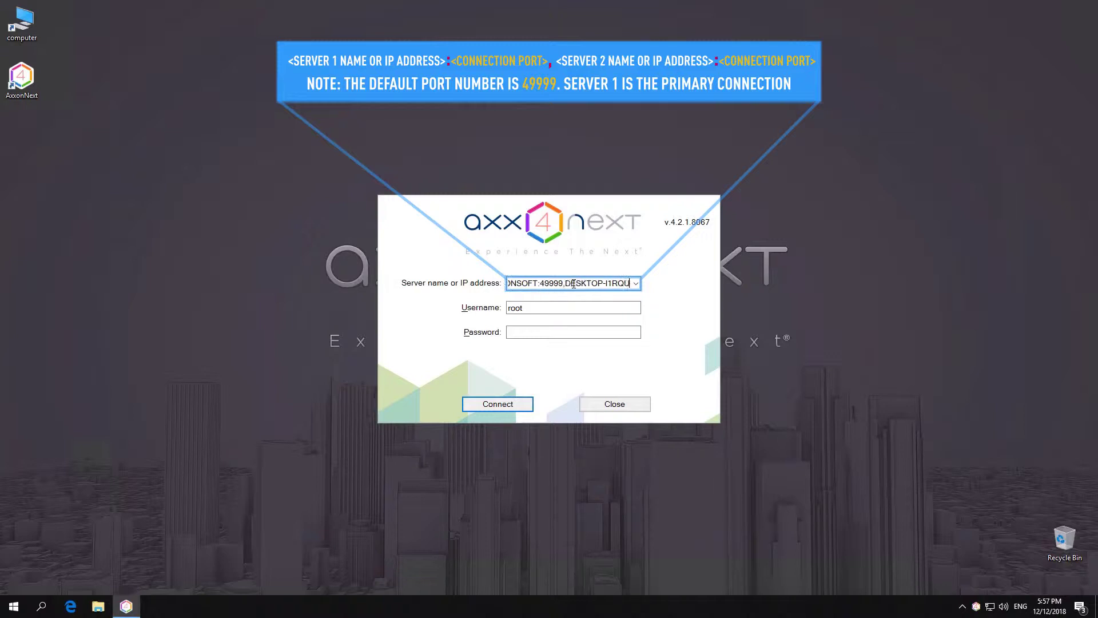
type("P3:")
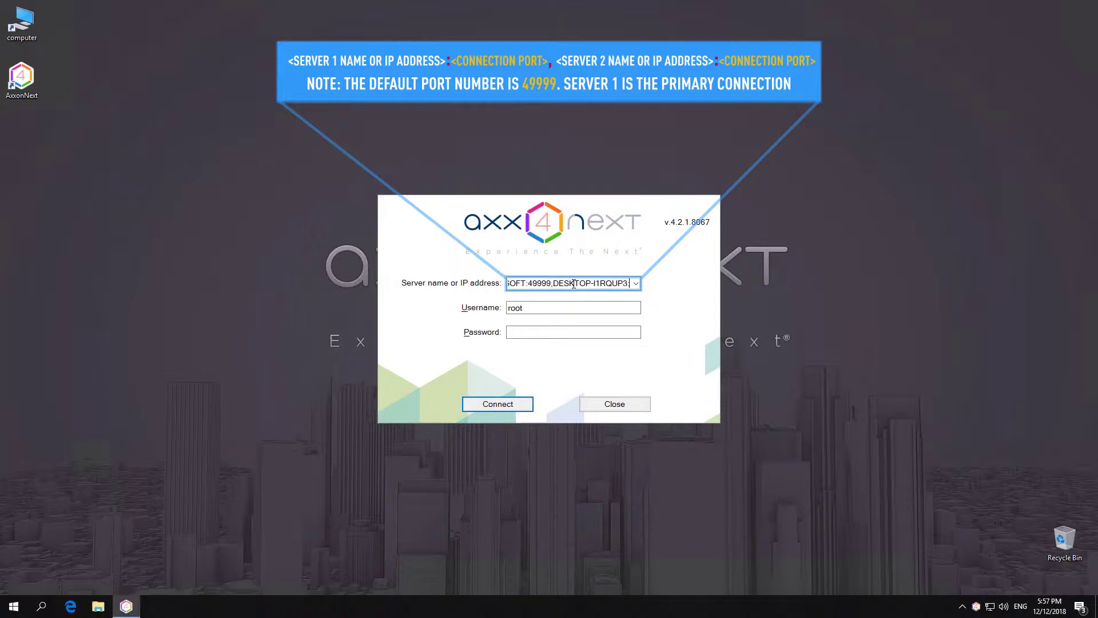
type("49999,")
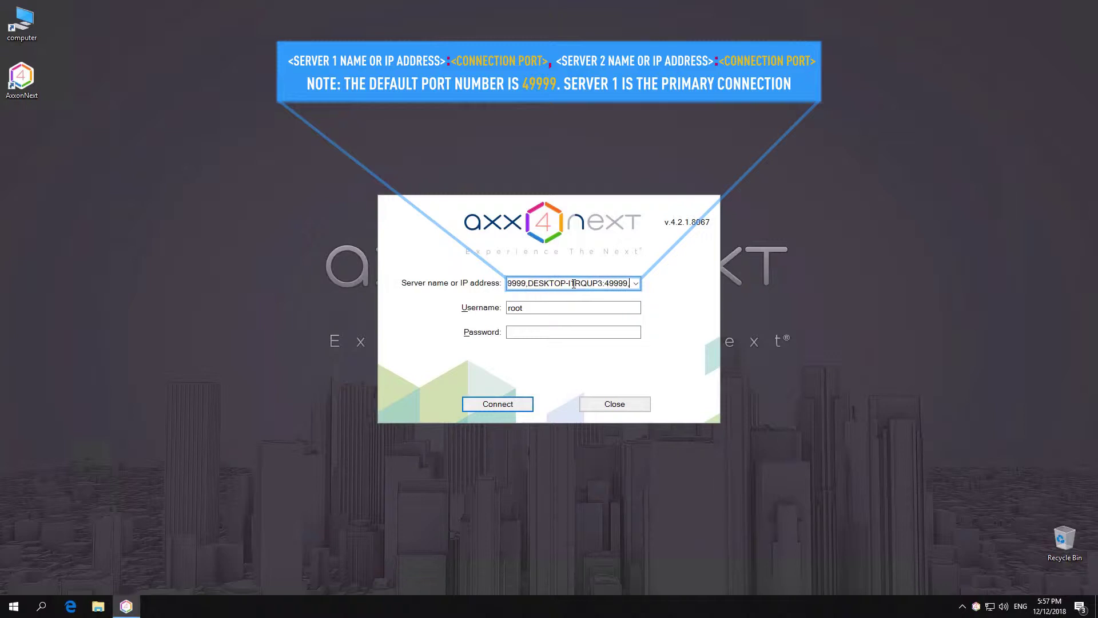
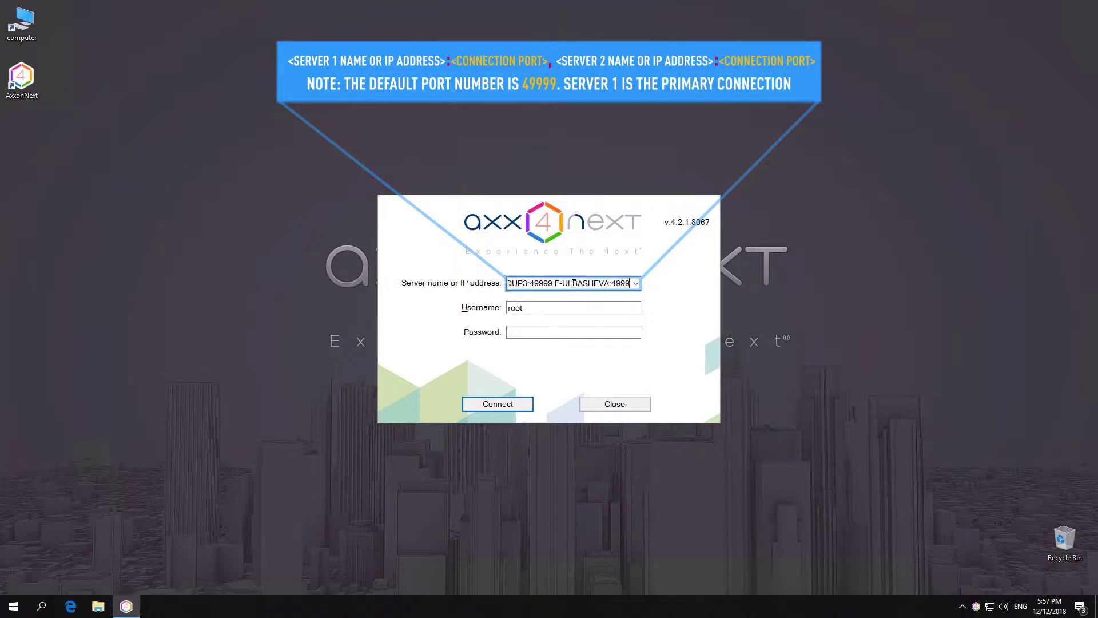
left_click(618, 332)
type("1")
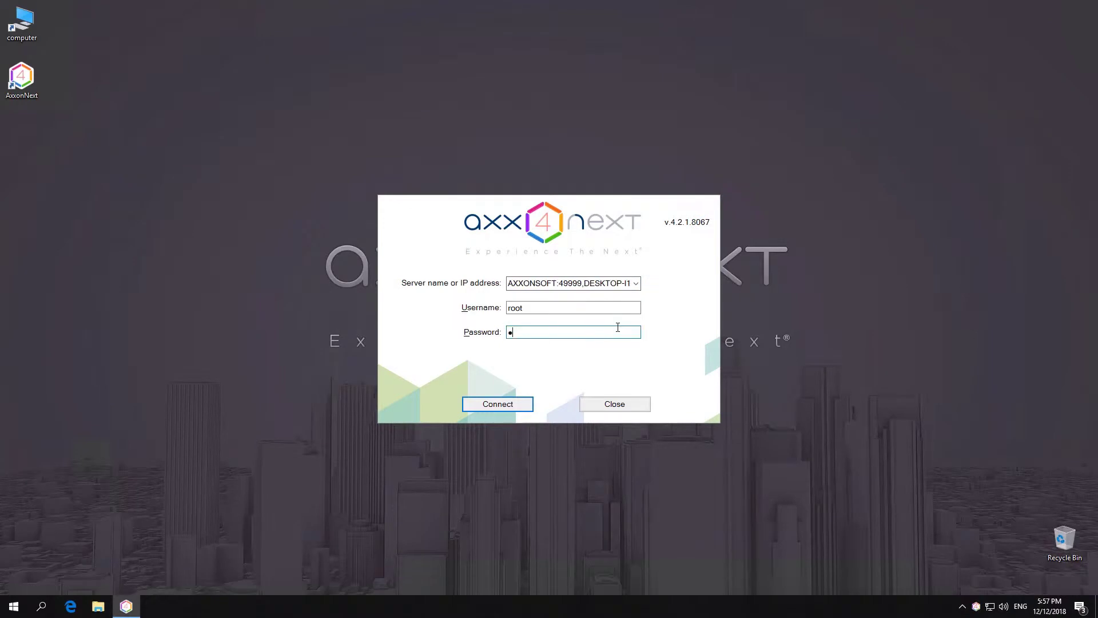
type("oot")
key("Return")
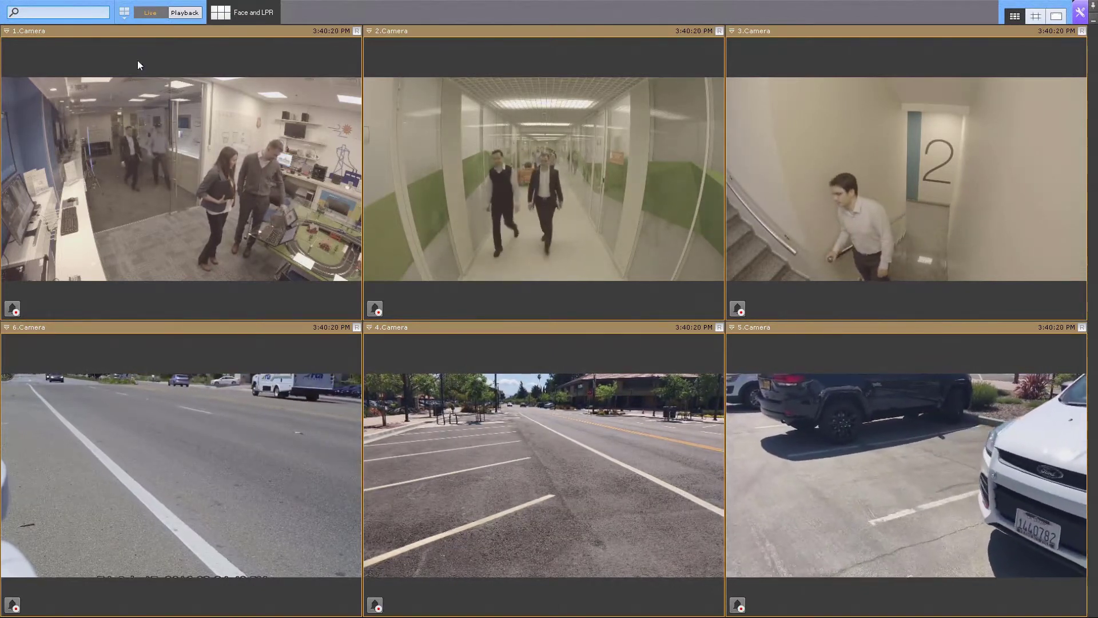
Browse the Default domain's cameras in the search panel, then go to the Devices settings page
left_click(88, 16)
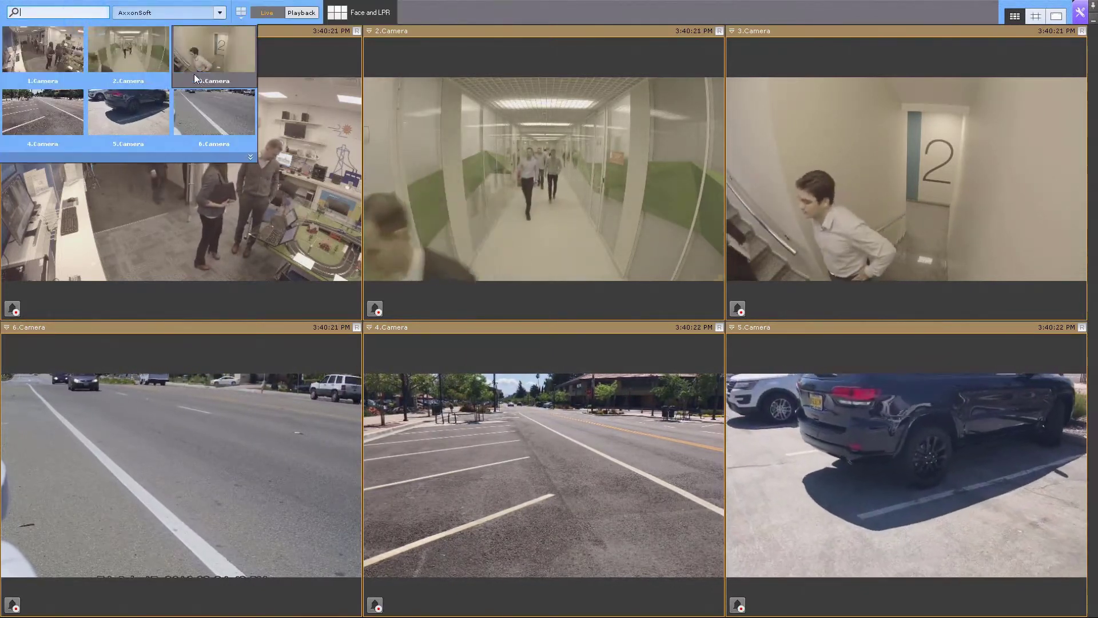
left_click(219, 12)
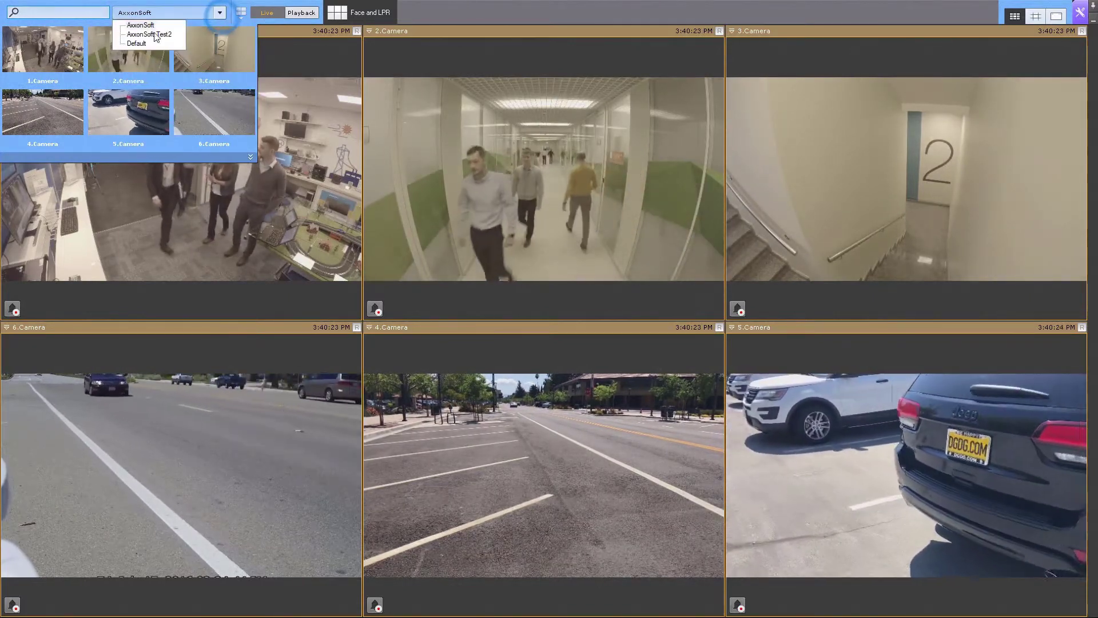
left_click(136, 44)
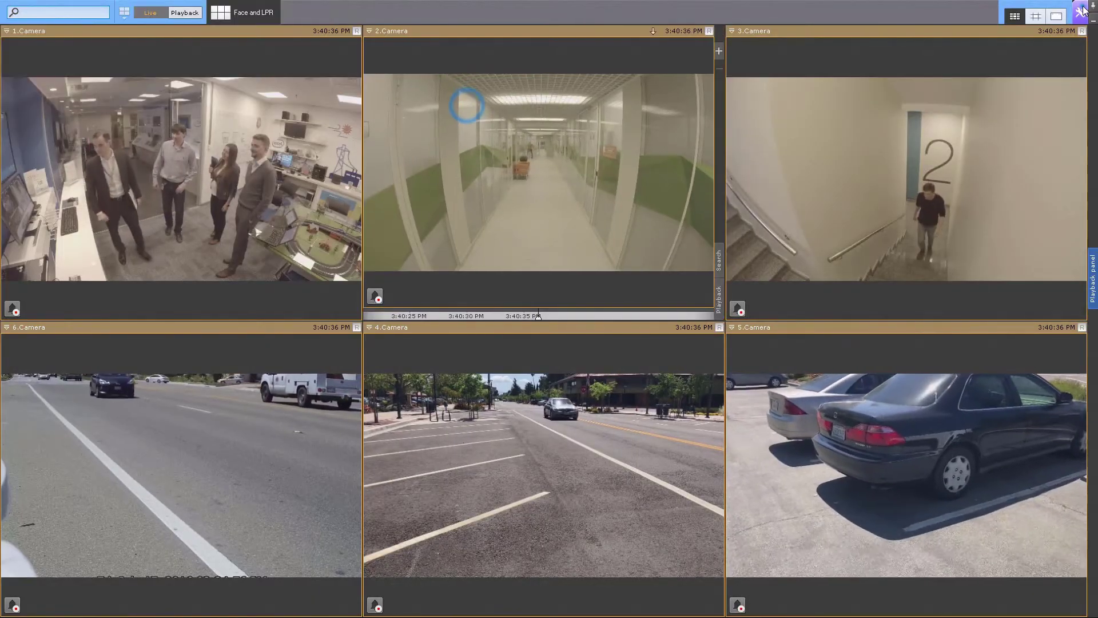
left_click(1082, 12)
left_click(69, 12)
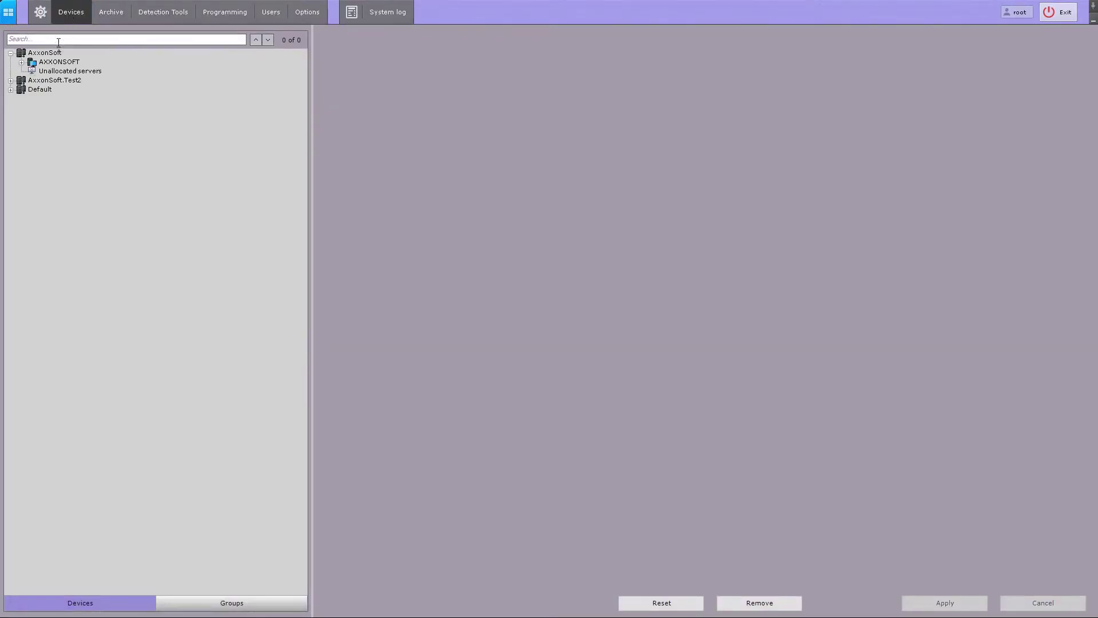
Expand the domain tree and view the AxxonSoft-2 server's settings in the Default domain
left_click(39, 80)
left_click(40, 108)
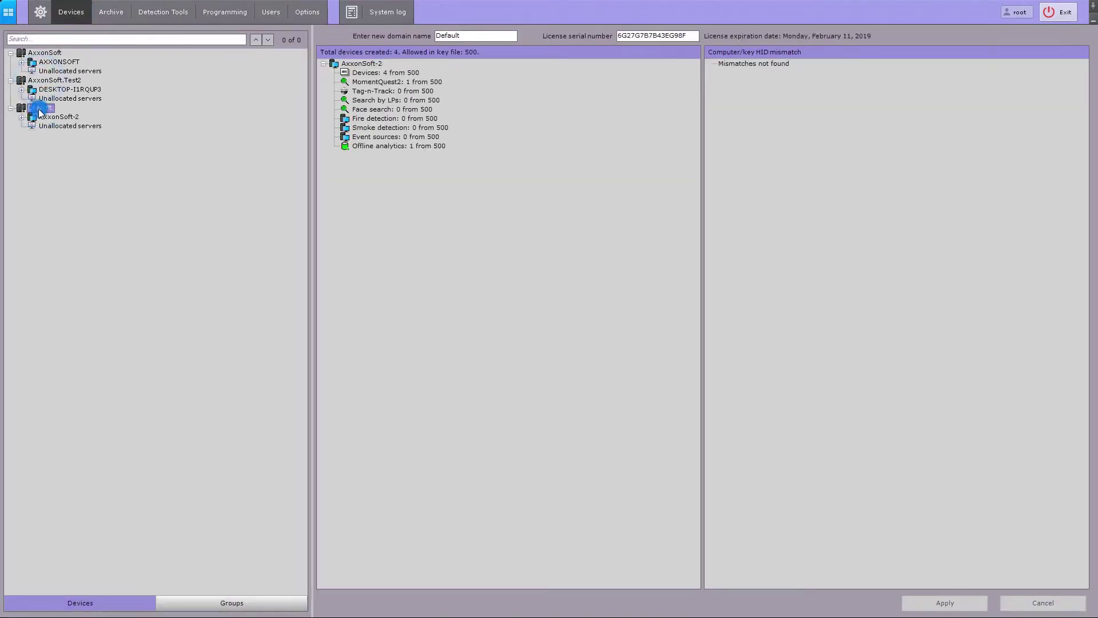
left_click(21, 116)
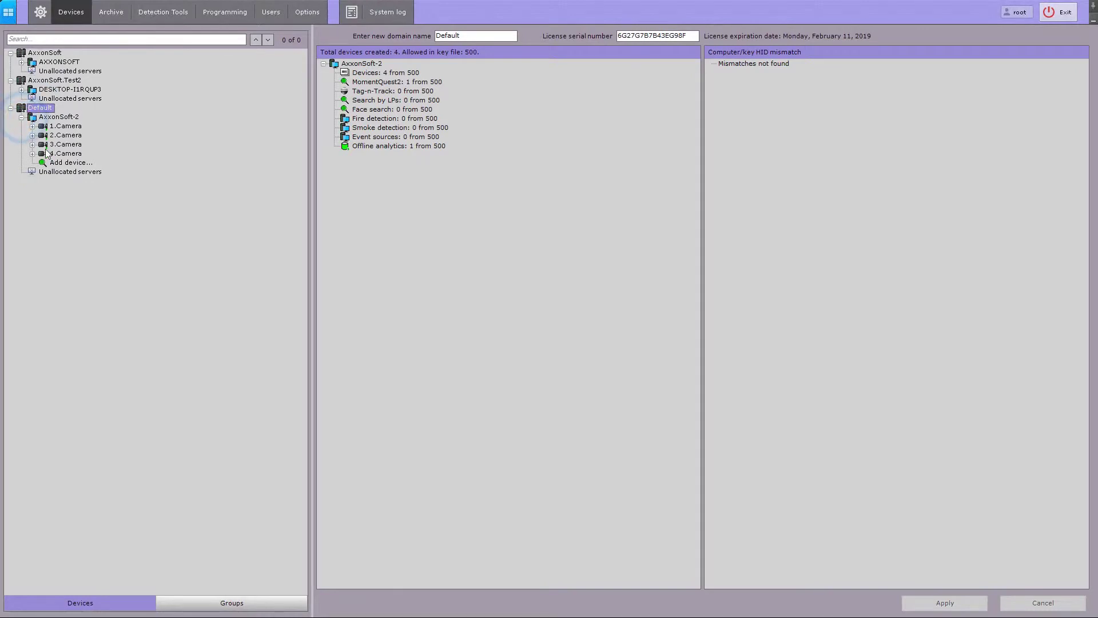
left_click(21, 62)
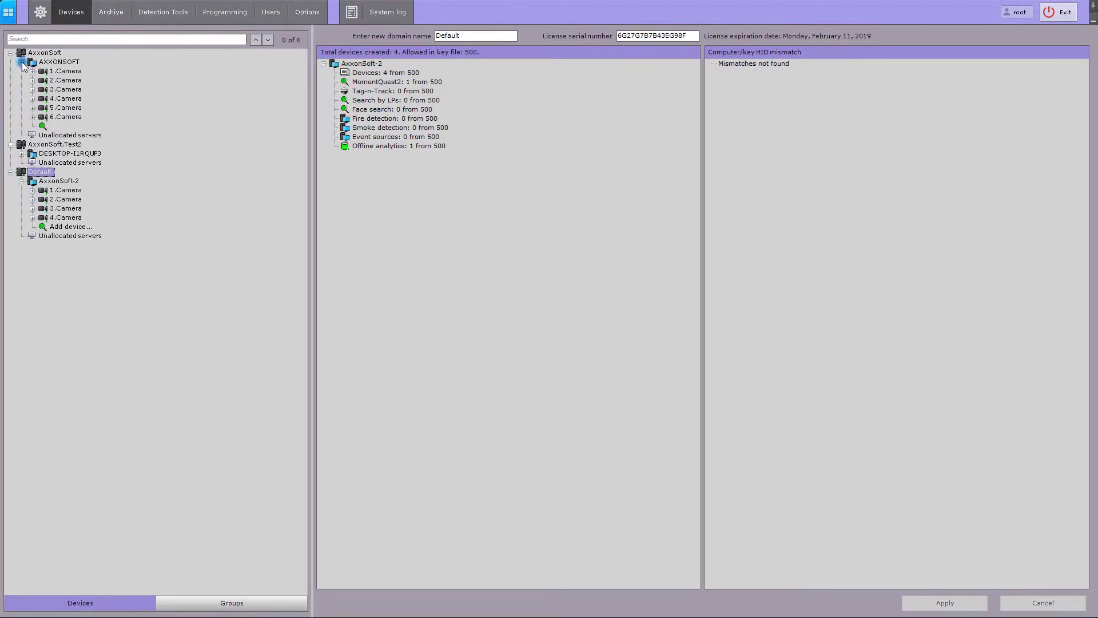
left_click(57, 180)
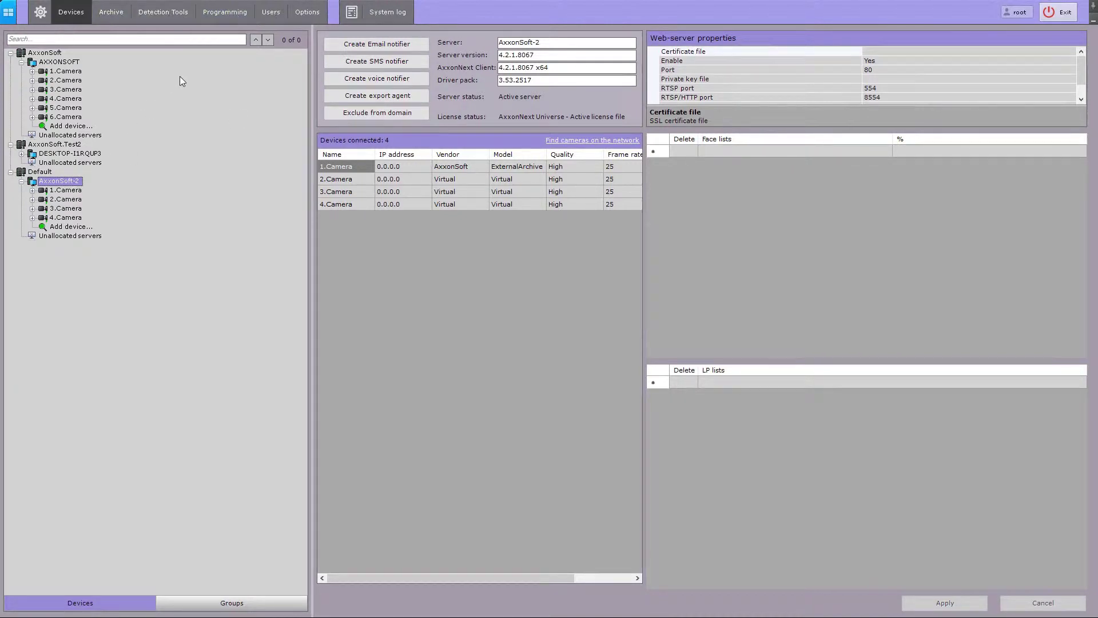
Show the Detection Tools for 4.Camera with the AxxonSoft-2 and AXXONSOFT camera nodes expanded
left_click(179, 16)
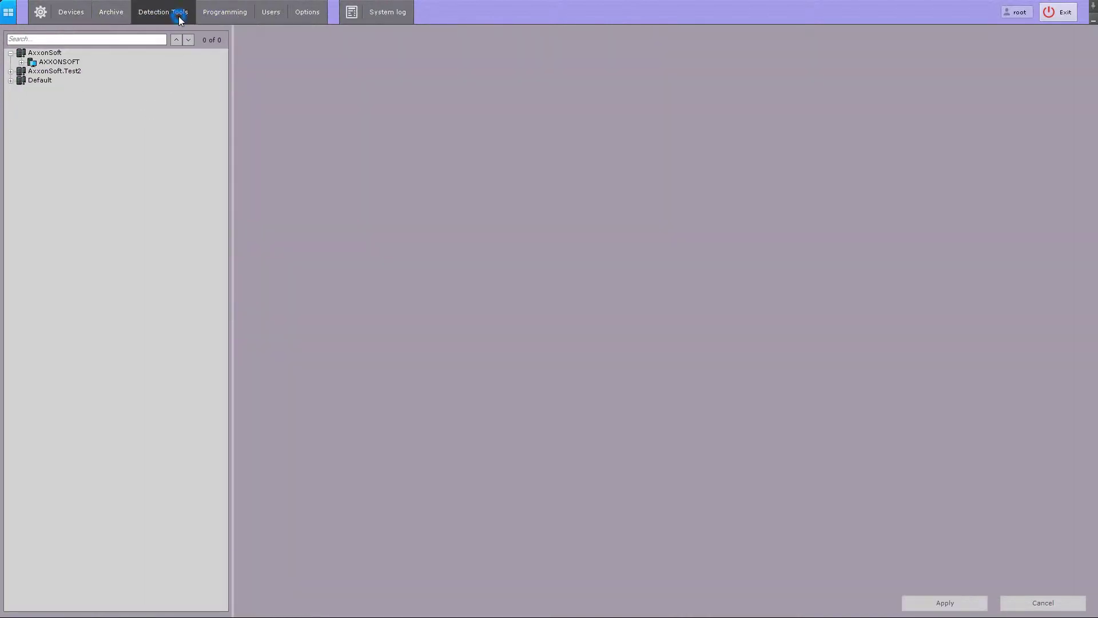
left_click(10, 80)
left_click(21, 90)
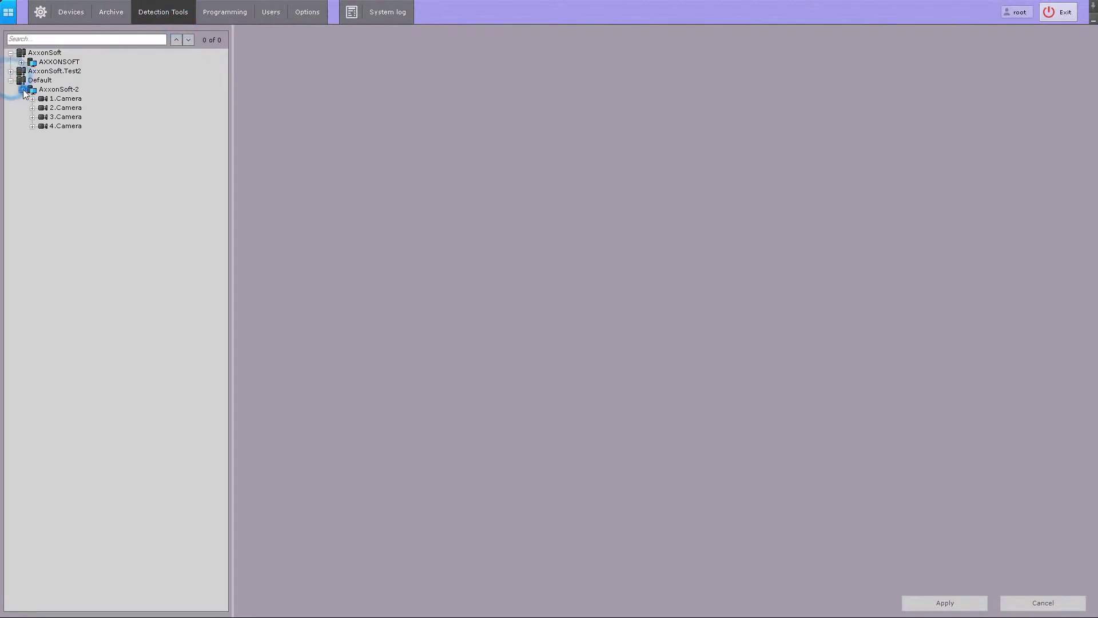
left_click(21, 62)
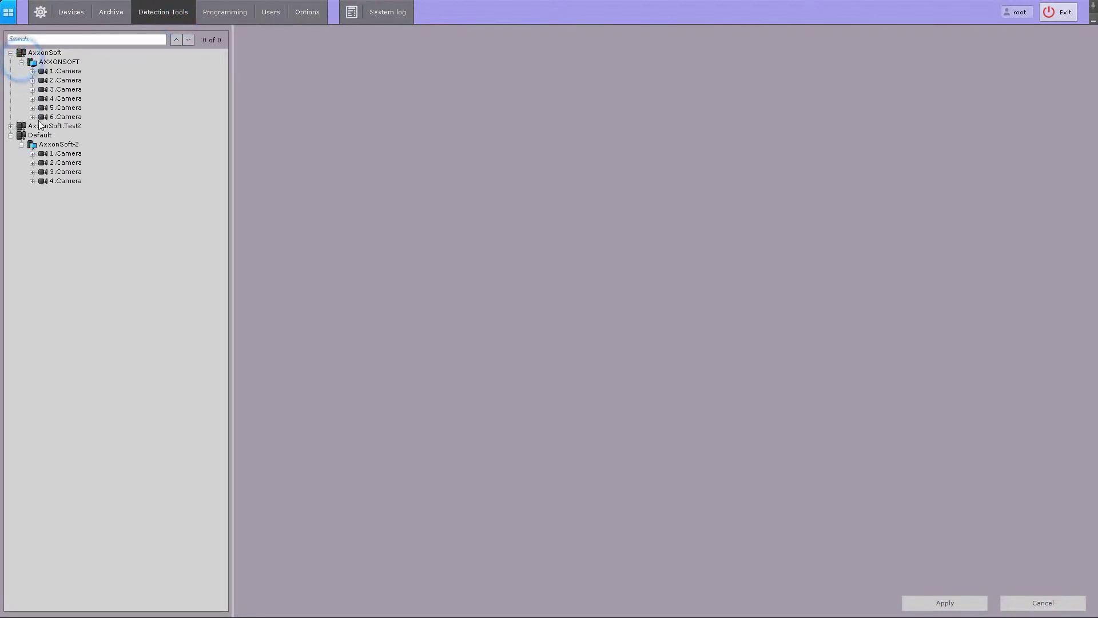
left_click(32, 181)
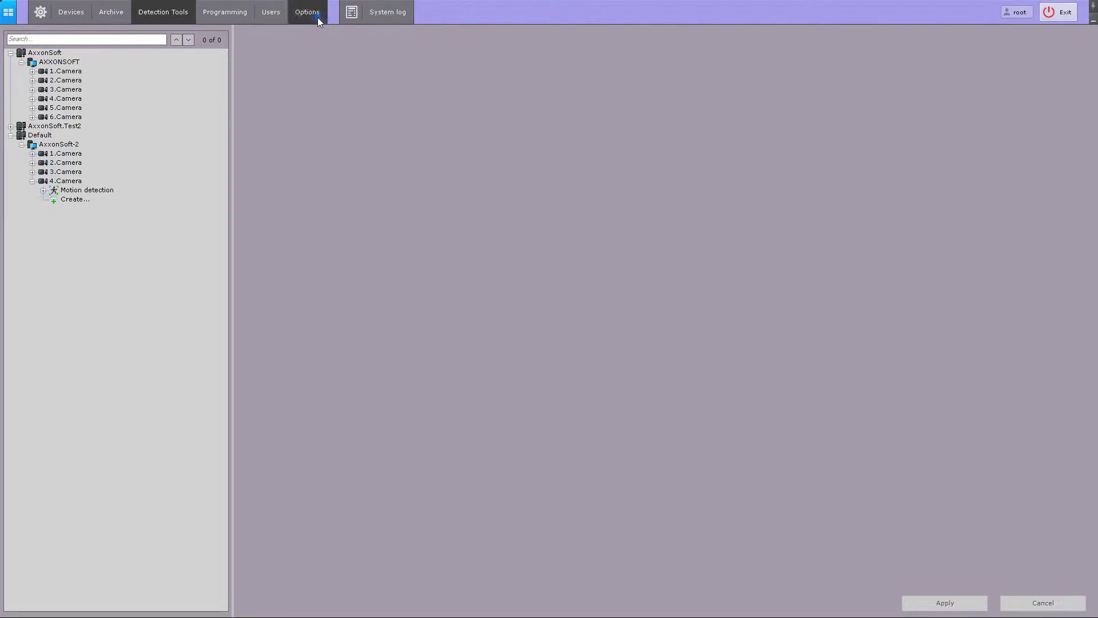
Show the Options page with AxxonSoft.Test2 and Default expanded, selecting Automatic connection
left_click(318, 21)
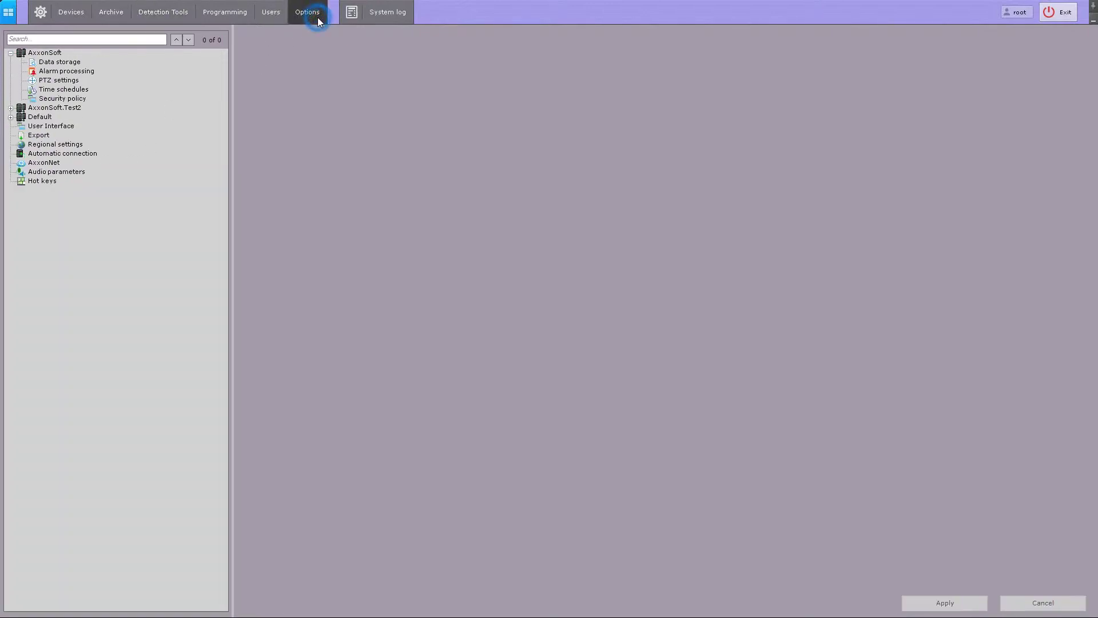
left_click(10, 108)
left_click(11, 163)
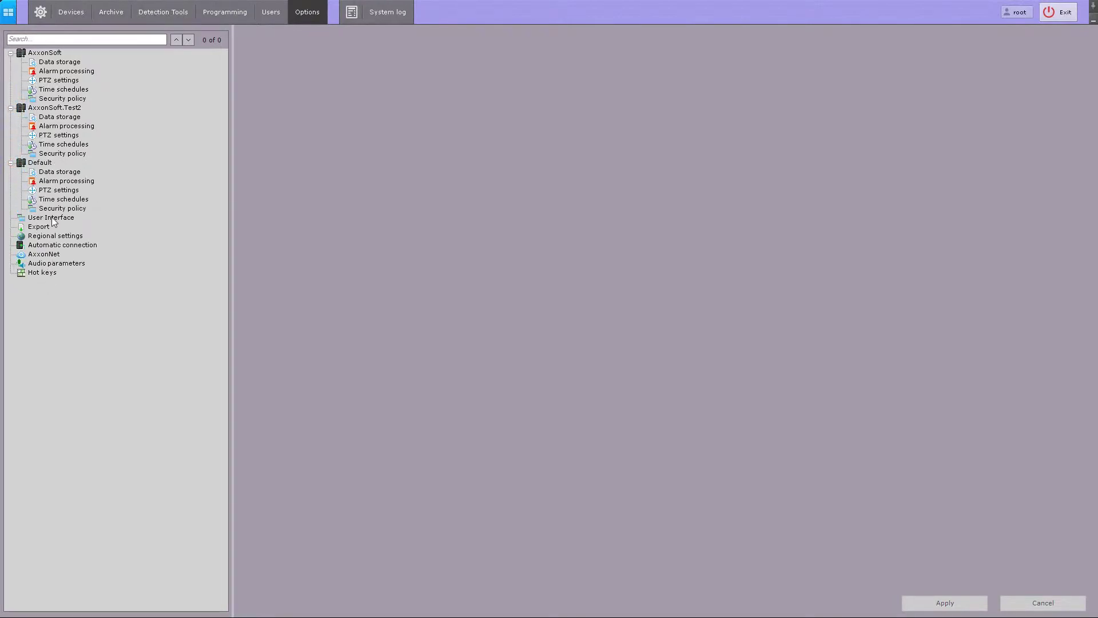
left_click(62, 245)
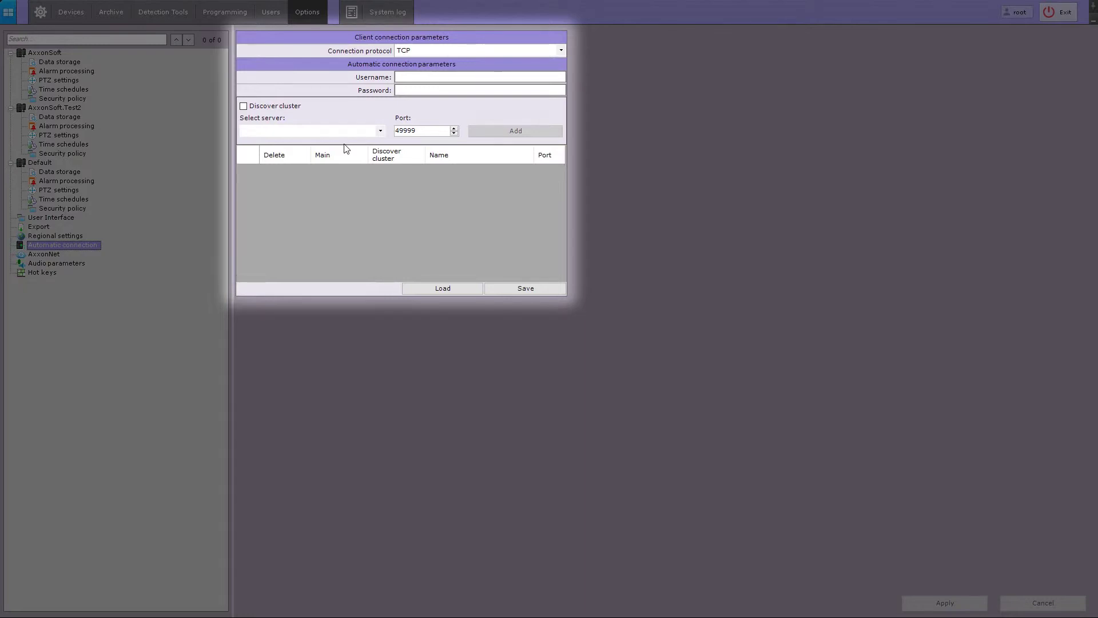
Review the available connection protocols and keep TCP
left_click(435, 51)
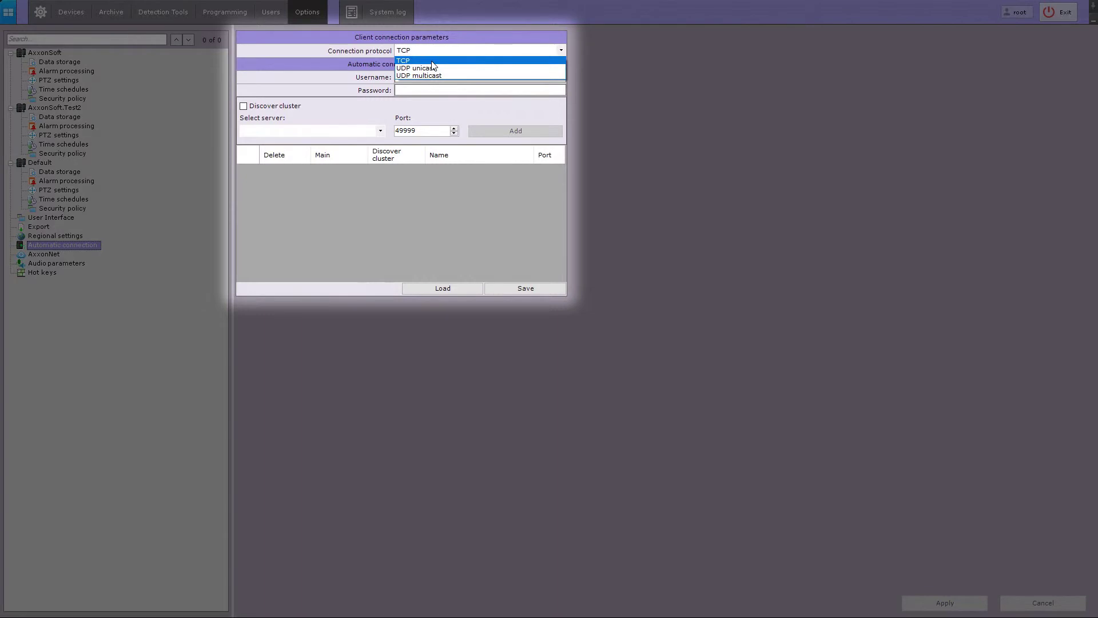
left_click(432, 62)
Enter the root auto-connect credentials and add AXXONSOFT to the server list
left_click(421, 75)
type("ro")
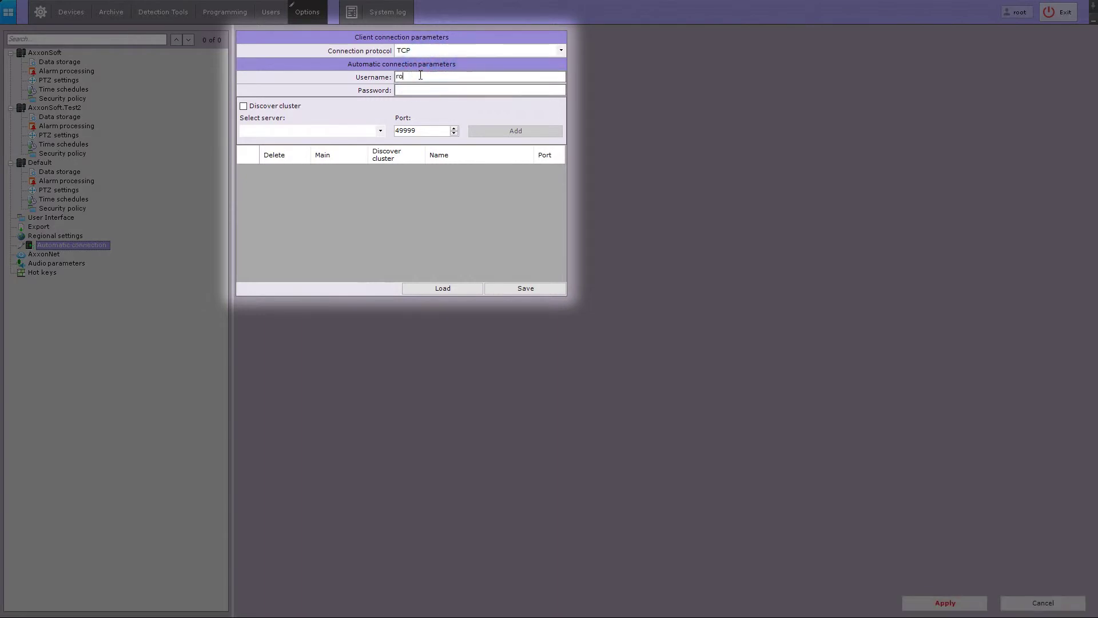
type("otroot")
left_click(380, 131)
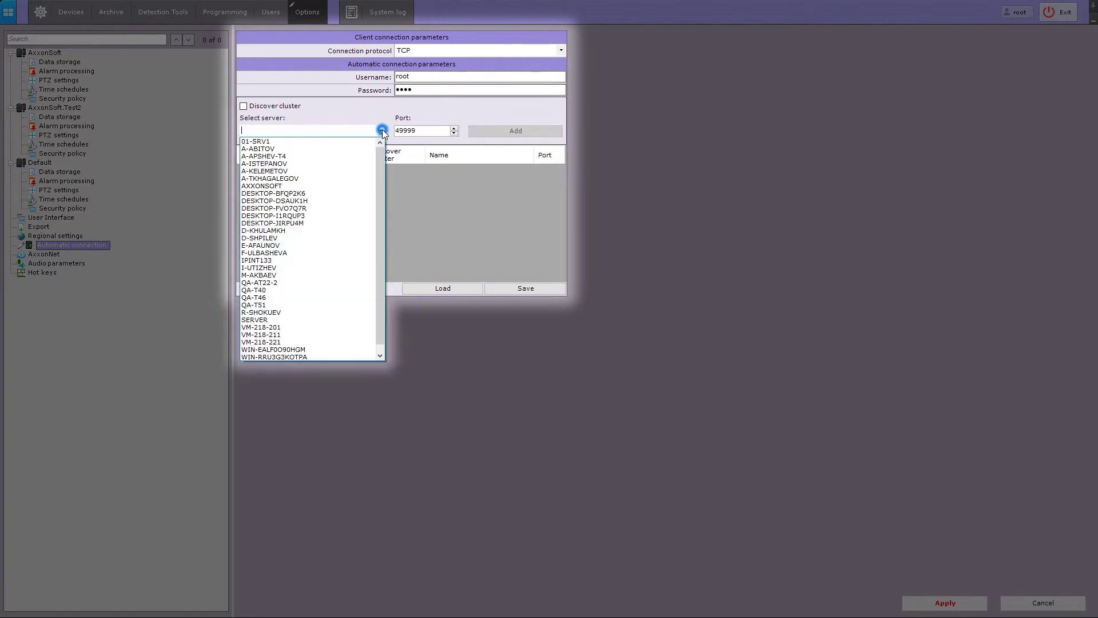
left_click(286, 186)
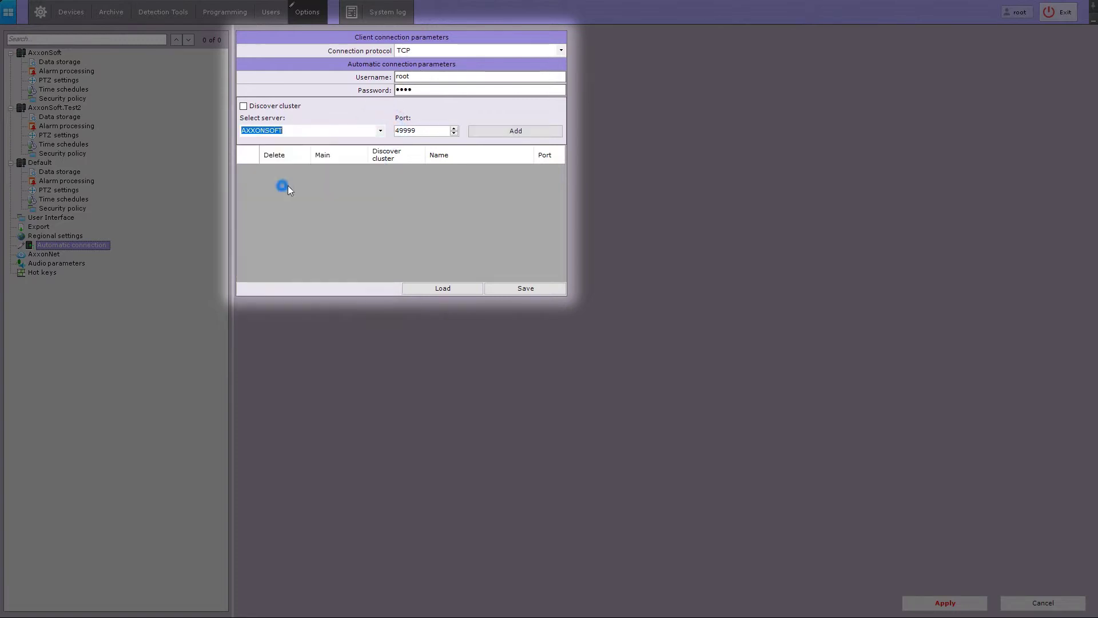
left_click(540, 135)
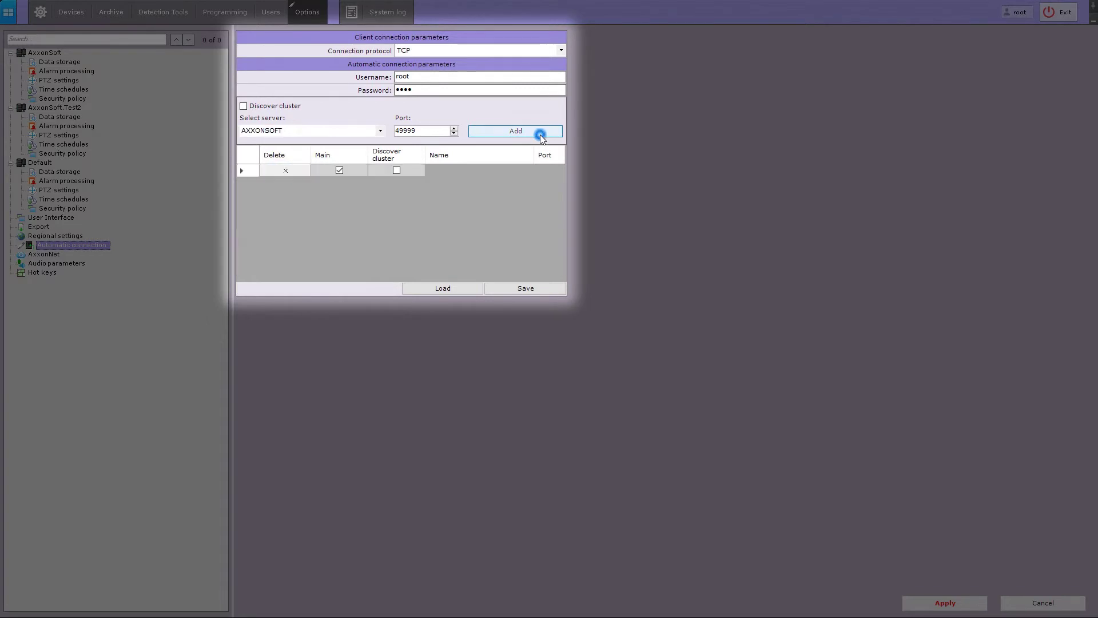
Add DESKTOP-I1RQUP3 and a third server to the auto-connect server list
left_click(380, 130)
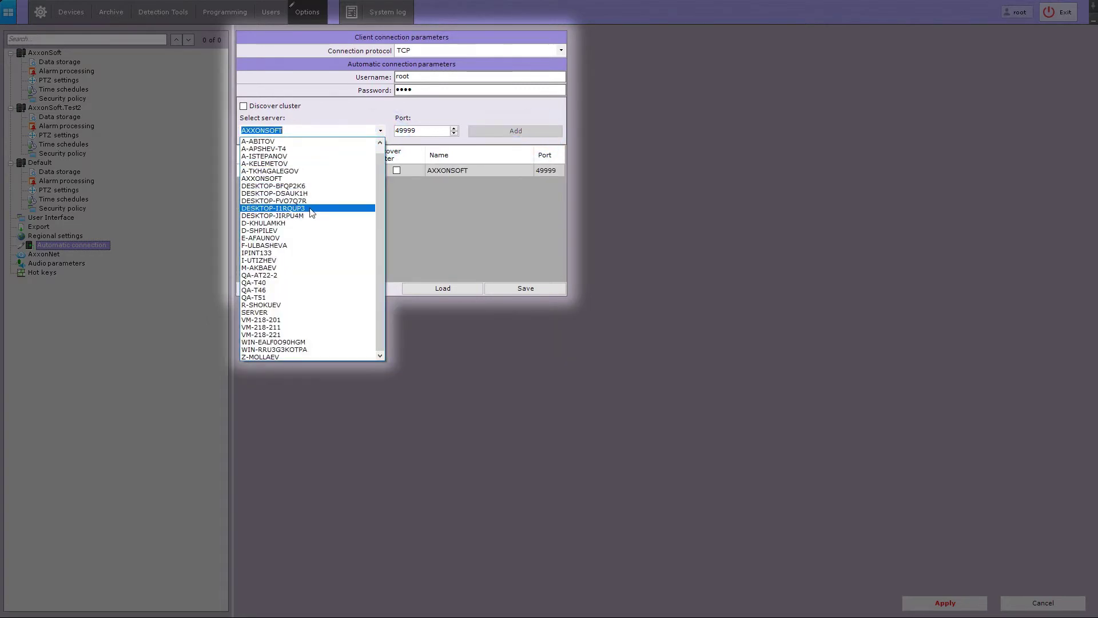
left_click(310, 208)
left_click(510, 133)
left_click(379, 131)
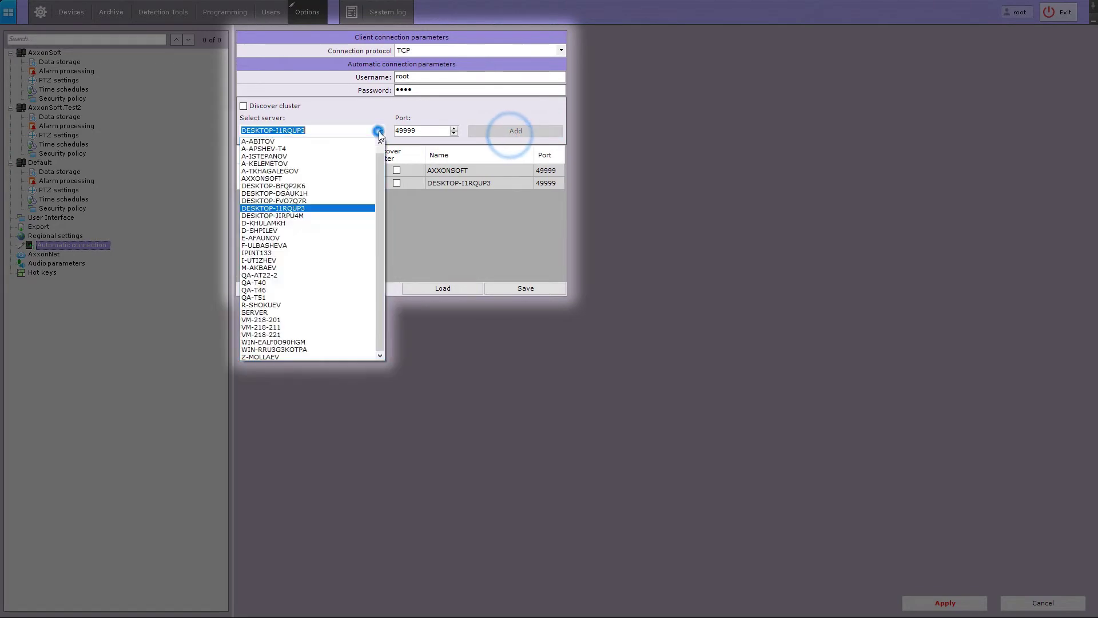
left_click(286, 246)
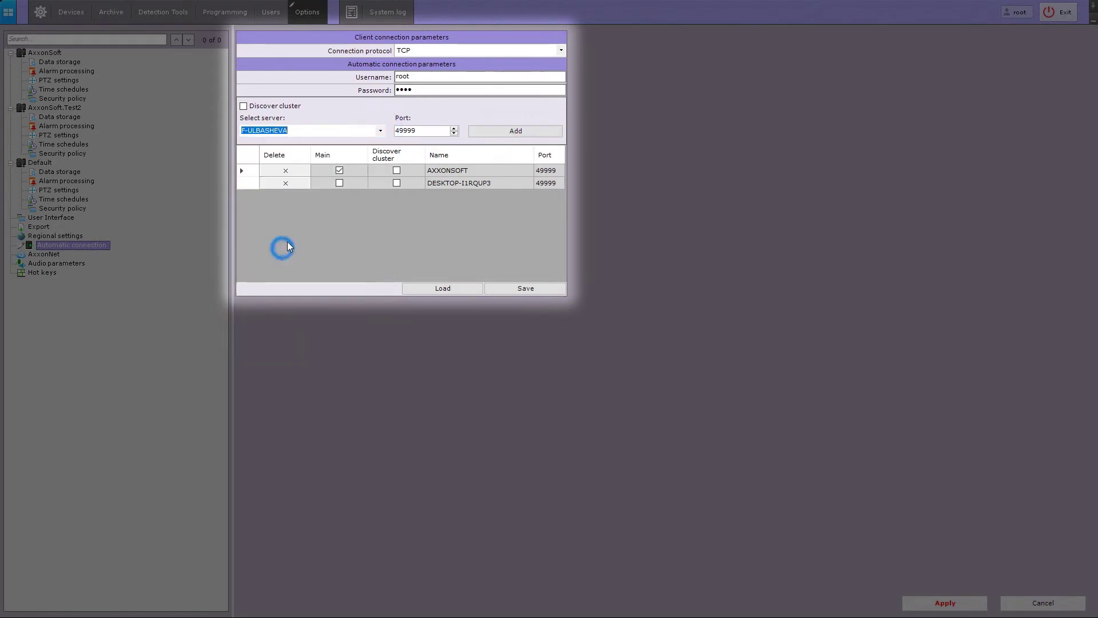
left_click(498, 130)
Keep AXXONSOFT marked as main, then save the server list and apply the settings
left_click(339, 170)
left_click(339, 171)
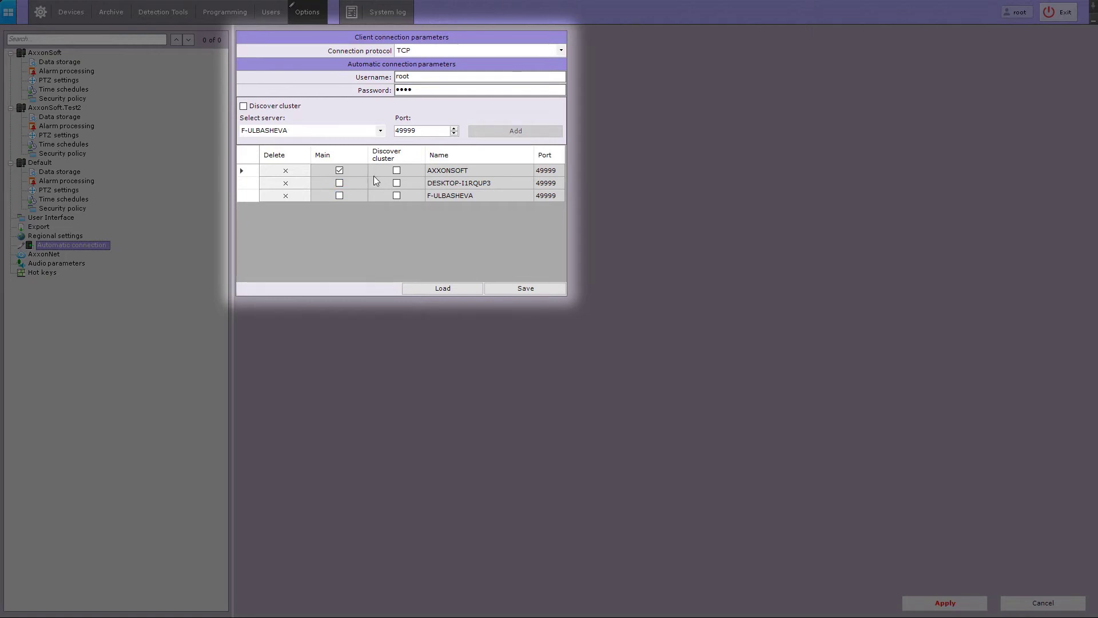
left_click(515, 288)
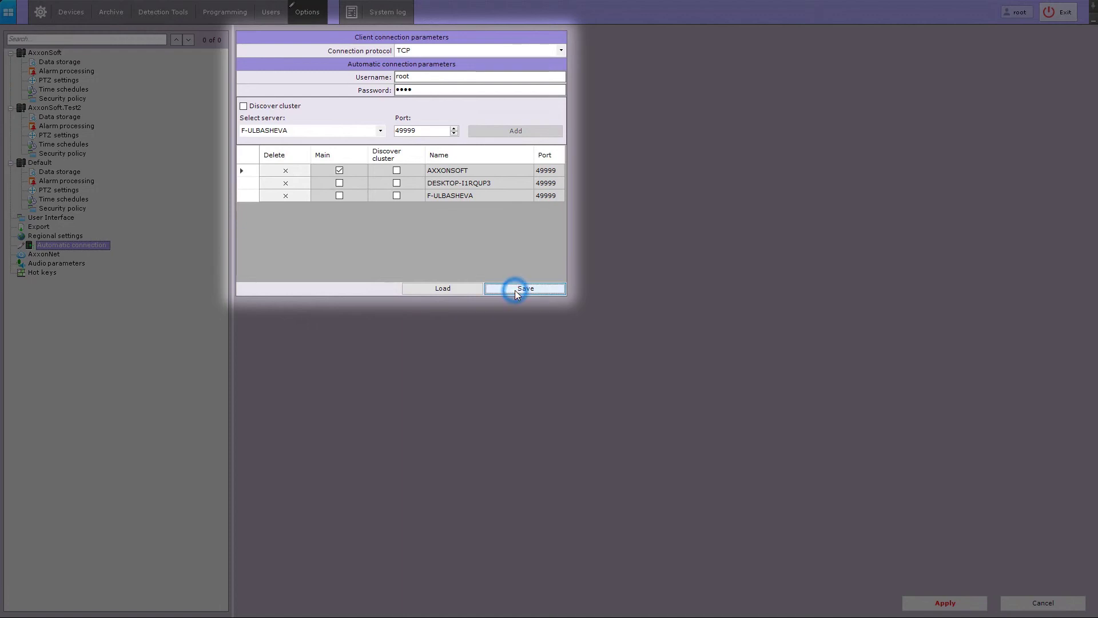
left_click(934, 604)
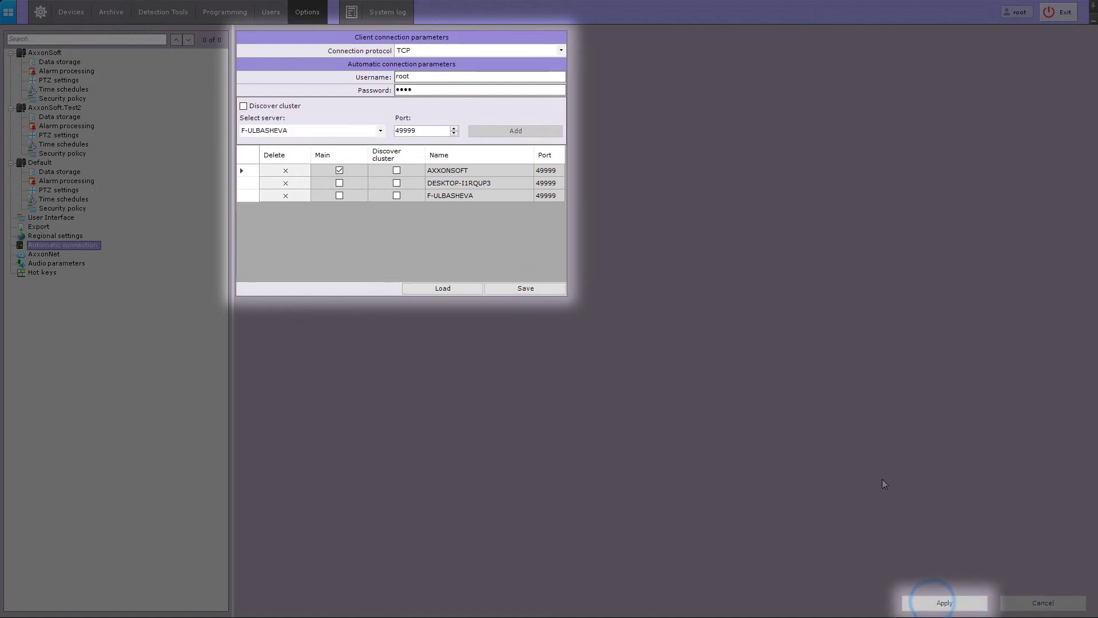